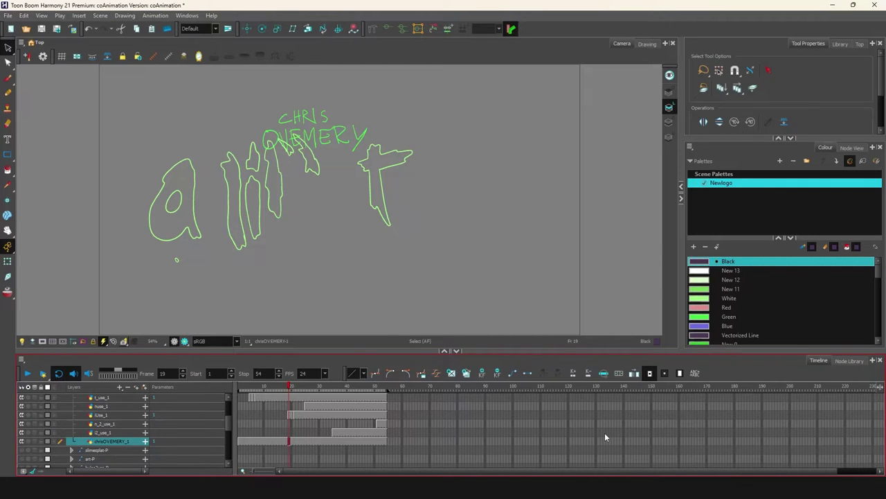
Step: Play the hand-drawn lettering animation in Harmony and scrub ahead to frame 53
{"action": "left_click", "coordinate": [43, 374]}
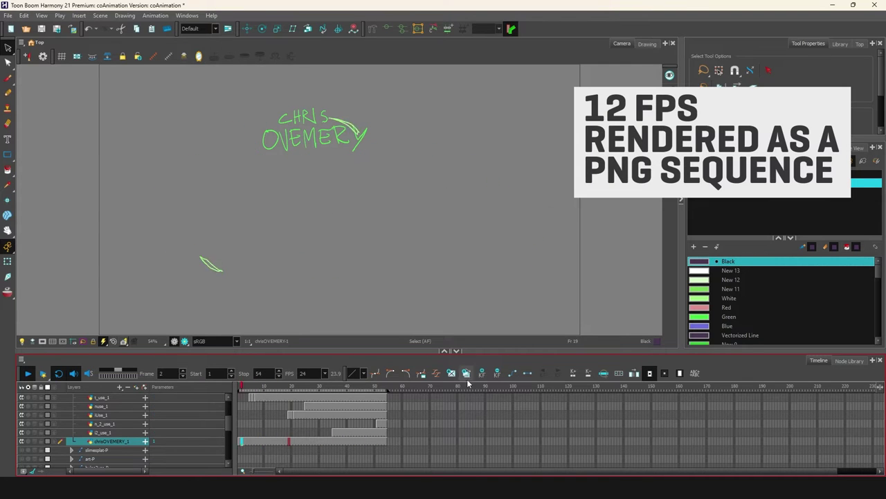
{"action": "left_click_drag", "start_coordinate": [357, 390], "coordinate": [385, 392]}
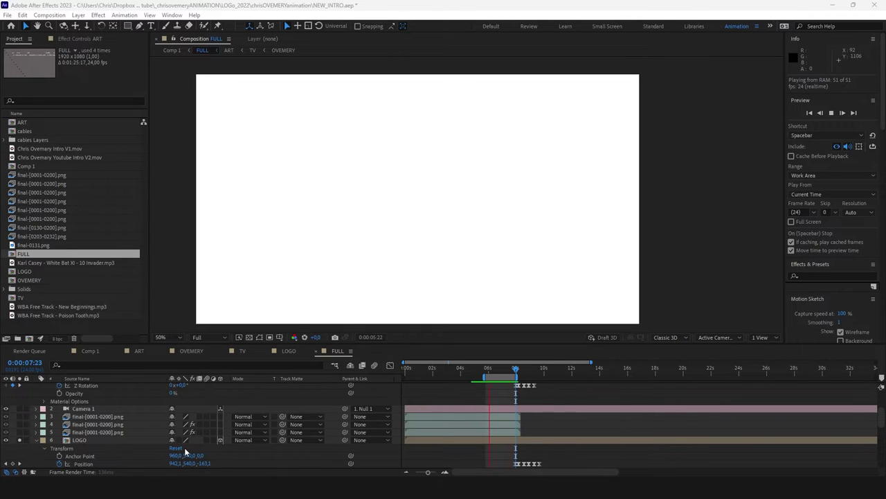
Step: Nudge the LOGO layer slightly right and down and give it a Color Overlay style
{"action": "left_click", "coordinate": [408, 213]}
{"action": "left_click_drag", "start_coordinate": [408, 212], "coordinate": [411, 219]}
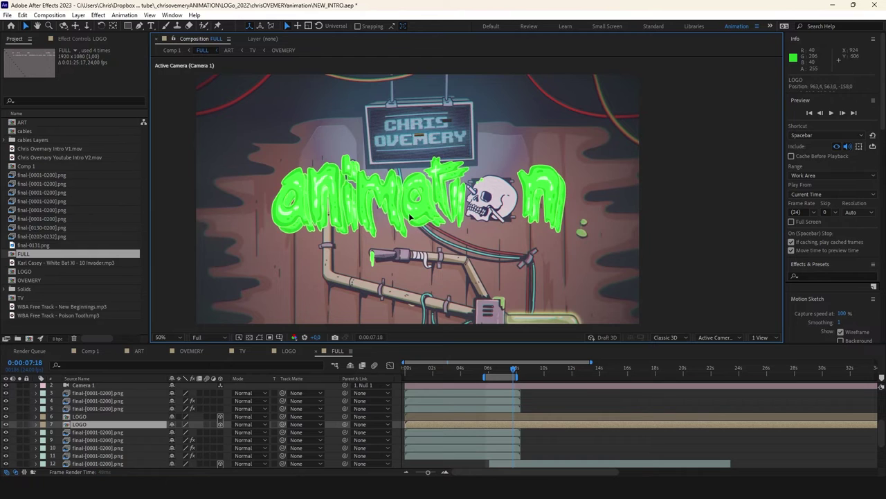
{"action": "right_click", "coordinate": [87, 423]}
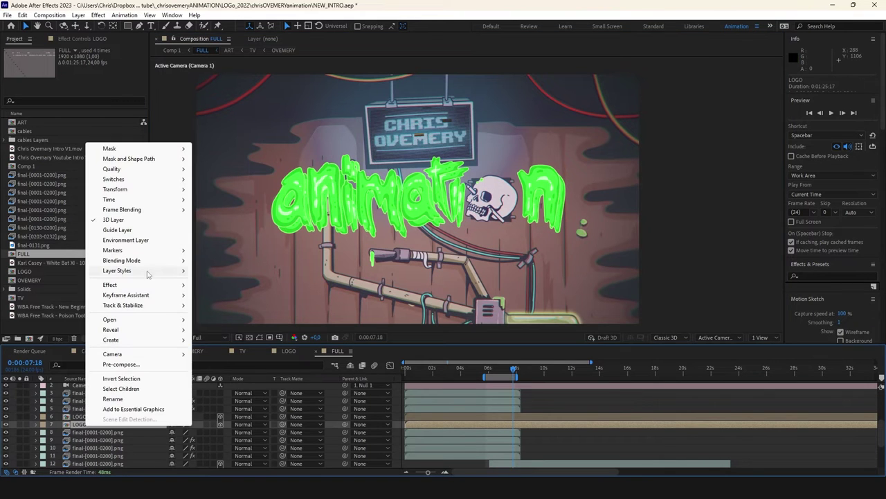
{"action": "mouse_move", "coordinate": [138, 270]}
{"action": "left_click", "coordinate": [223, 365]}
{"action": "left_click", "coordinate": [173, 432]}
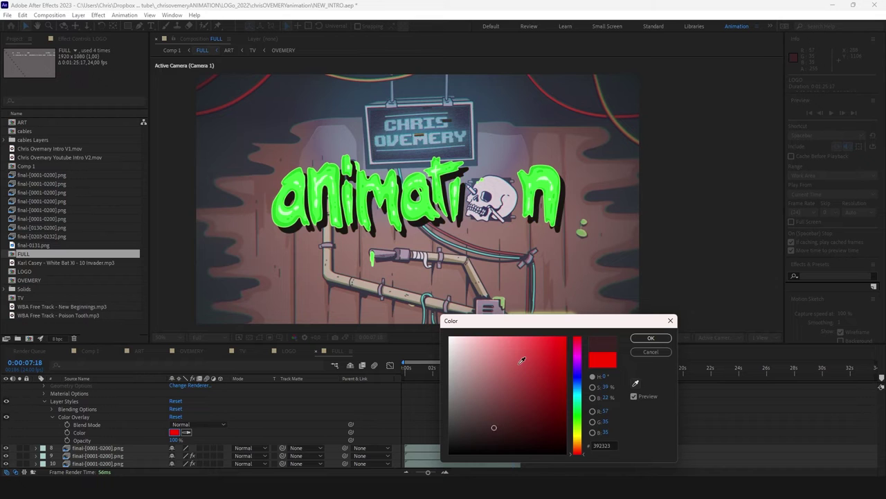
{"action": "left_click", "coordinate": [651, 338]}
Step: Replay from 6 seconds, then apply Turbulent Displace to the slime letters and sweep its Evolution
{"action": "left_click_drag", "start_coordinate": [512, 365], "coordinate": [489, 364]}
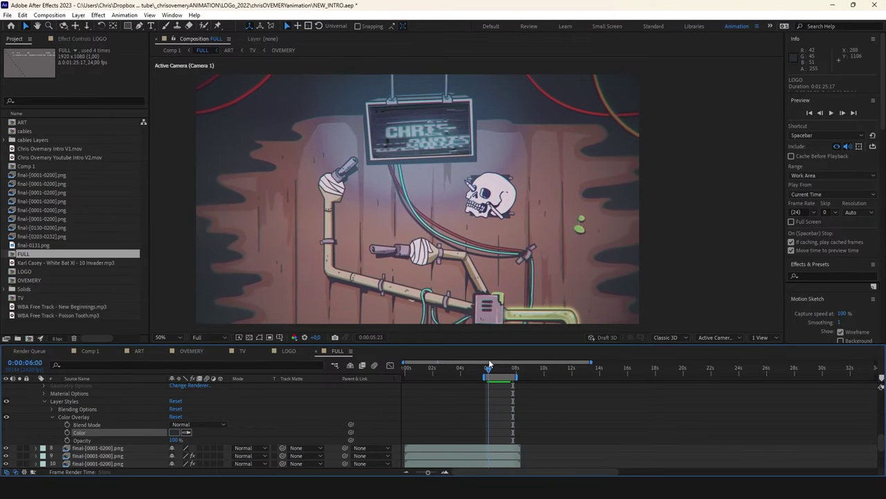
{"action": "key", "text": "space"}
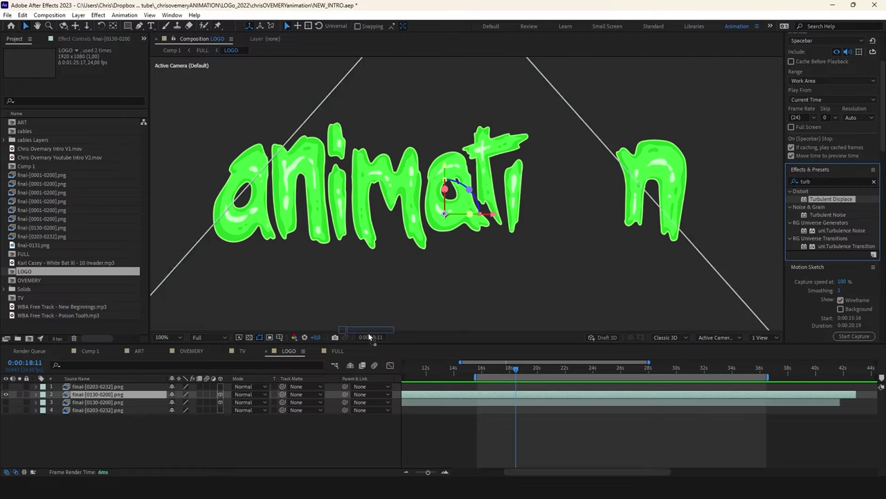
{"action": "left_click_drag", "start_coordinate": [369, 337], "coordinate": [97, 394]}
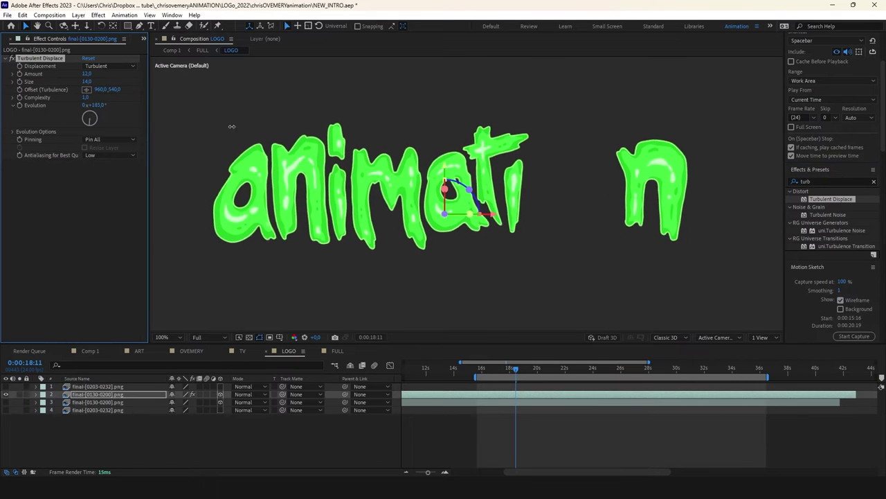
{"action": "left_click_drag", "start_coordinate": [232, 126], "coordinate": [18, 123]}
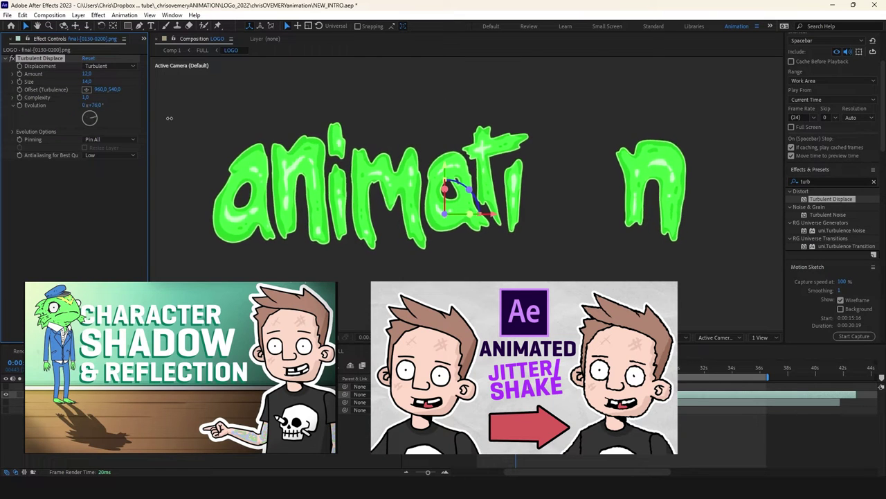
{"action": "left_click_drag", "start_coordinate": [169, 118], "coordinate": [499, 98]}
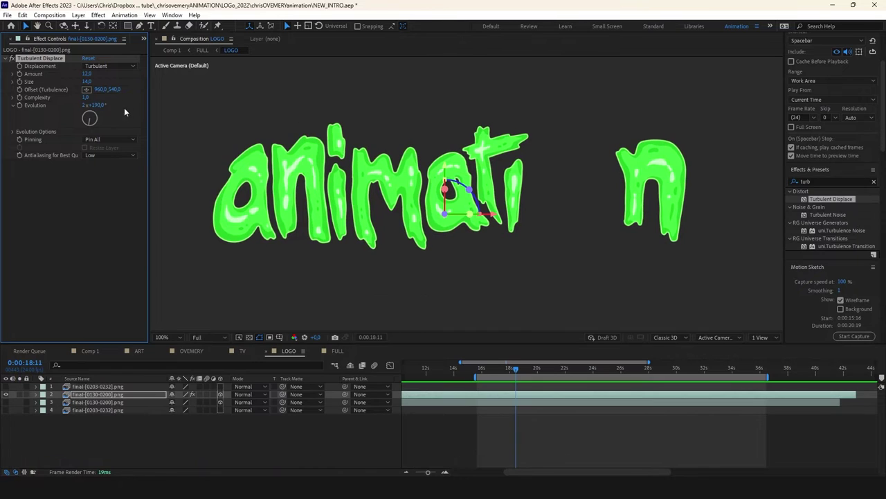
Step: Vary the letters' turbulence evolution once more, then review Harmony's character drawings between frames 59 and 95
{"action": "left_click_drag", "start_coordinate": [102, 104], "coordinate": [102, 104]}
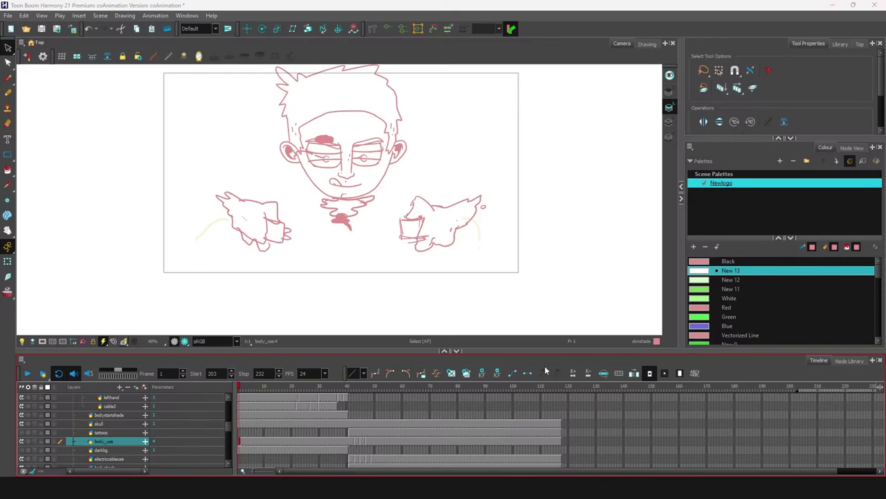
{"action": "left_click_drag", "start_coordinate": [264, 391], "coordinate": [402, 393]}
{"action": "scroll", "coordinate": [335, 182], "scroll_direction": "up", "scroll_amount": 2}
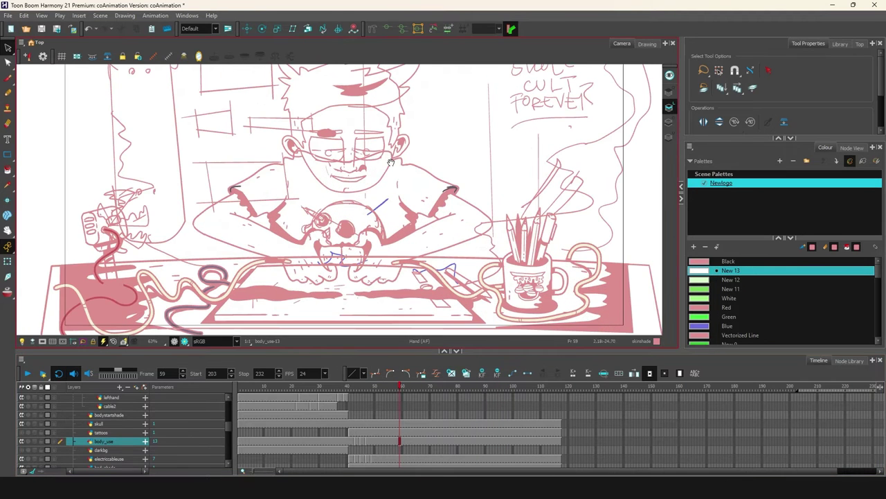
{"action": "mouse_move", "coordinate": [400, 390]}
{"action": "left_mouse_down"}
{"action": "mouse_move", "coordinate": [523, 393]}
{"action": "mouse_move", "coordinate": [504, 397]}
{"action": "left_mouse_up"}
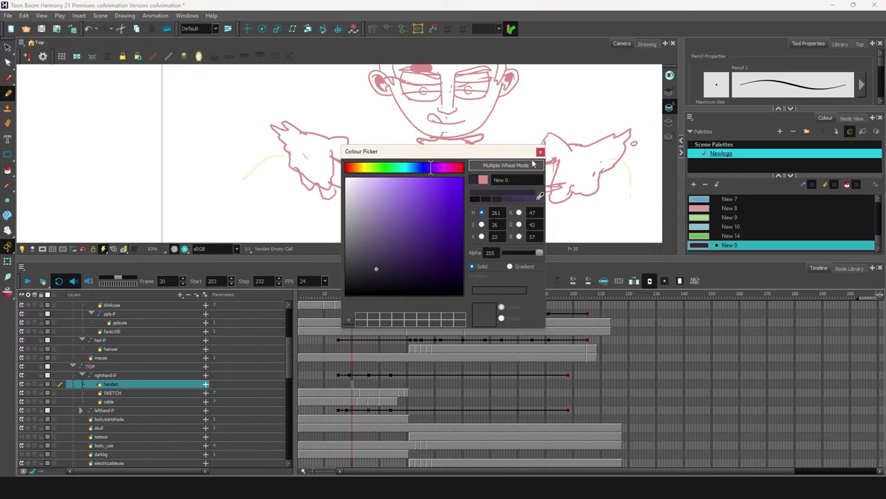
Step: Trace a dark outline along the left hand on the handart layer and check frames 19–20
{"action": "left_click", "coordinate": [540, 152]}
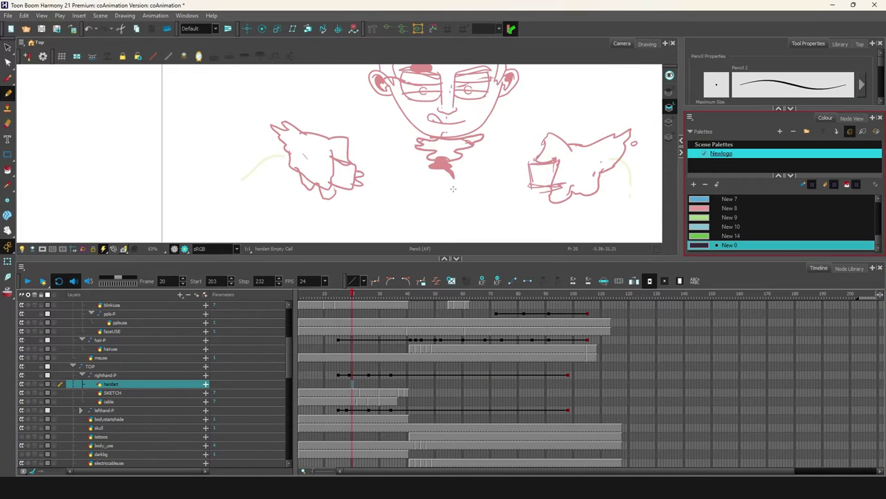
{"action": "left_click_drag", "start_coordinate": [414, 196], "coordinate": [434, 177]}
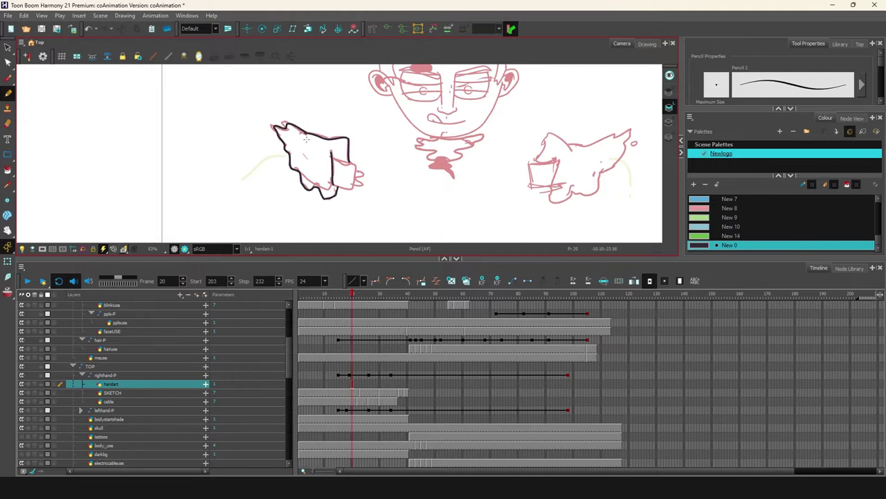
{"action": "mouse_move", "coordinate": [352, 295]}
{"action": "left_mouse_down"}
{"action": "mouse_move", "coordinate": [356, 302]}
{"action": "mouse_move", "coordinate": [346, 302]}
{"action": "mouse_move", "coordinate": [358, 302]}
{"action": "mouse_move", "coordinate": [350, 302]}
{"action": "left_mouse_up"}
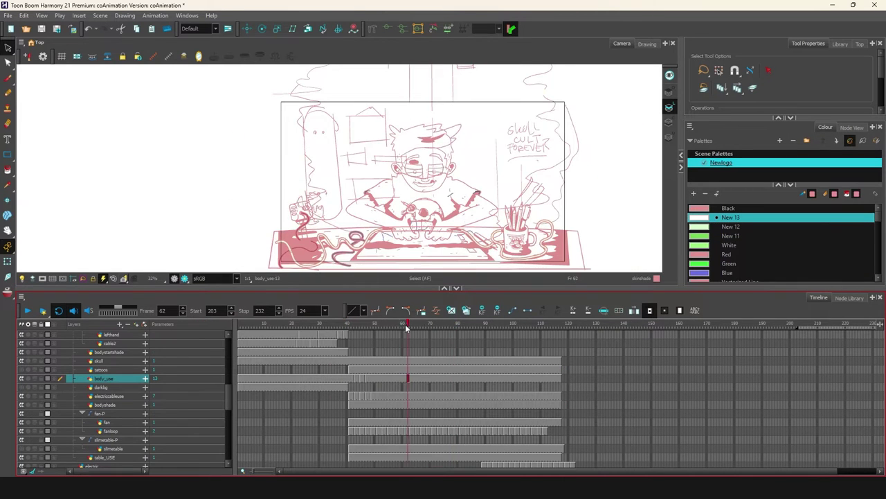
{"action": "mouse_move", "coordinate": [406, 325]}
{"action": "left_mouse_down"}
{"action": "mouse_move", "coordinate": [348, 325]}
{"action": "mouse_move", "coordinate": [370, 323]}
{"action": "left_mouse_up"}
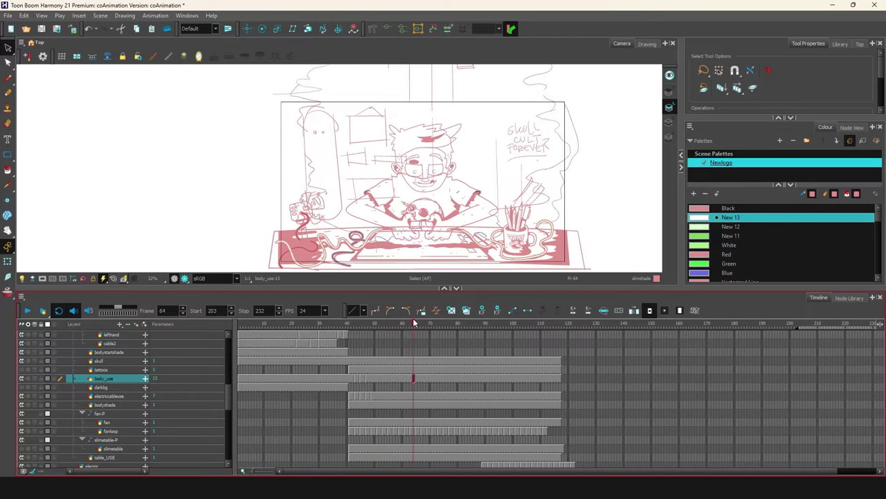
Step: Review the fan loop from frame 83 to 112 and make the green slime layer visible
{"action": "mouse_move", "coordinate": [466, 319]}
{"action": "left_mouse_down"}
{"action": "mouse_move", "coordinate": [572, 320]}
{"action": "mouse_move", "coordinate": [548, 305]}
{"action": "mouse_move", "coordinate": [615, 297]}
{"action": "mouse_move", "coordinate": [506, 315]}
{"action": "mouse_move", "coordinate": [547, 315]}
{"action": "mouse_move", "coordinate": [348, 324]}
{"action": "left_mouse_up"}
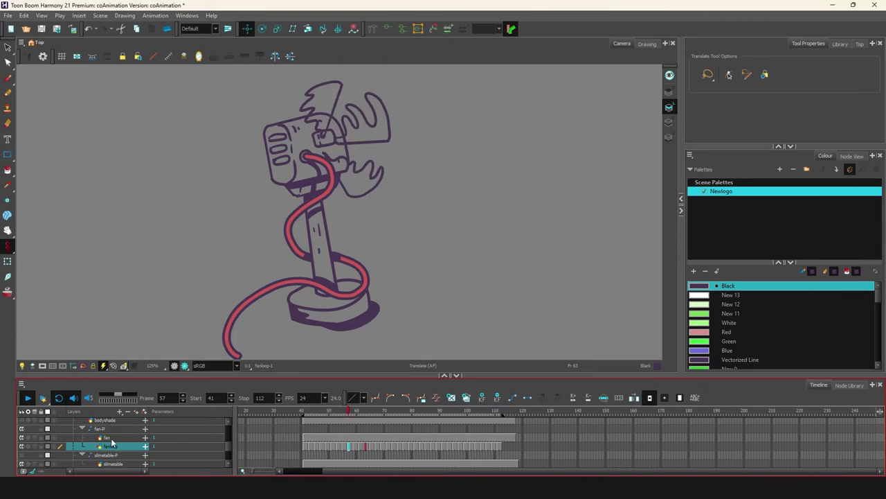
{"action": "left_click", "coordinate": [21, 455]}
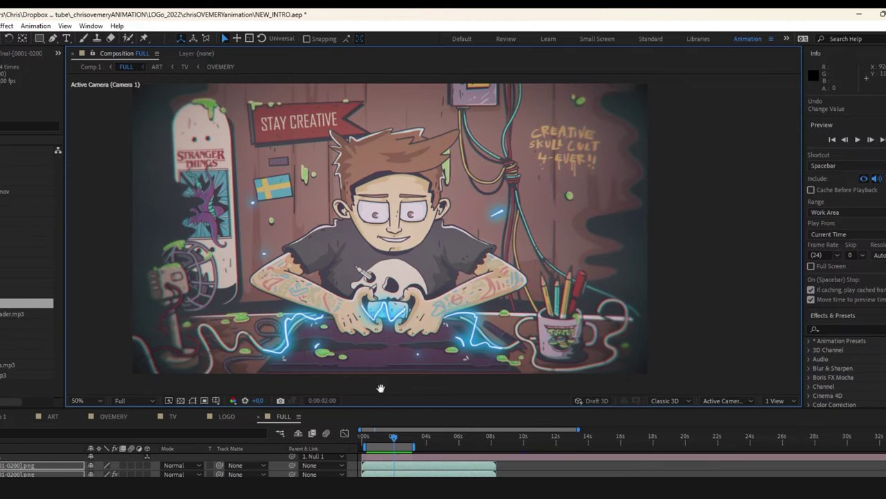
Step: Play the FULL composition from the desk scene to the slime logo, stop, and move the playhead
{"action": "key", "text": "space"}
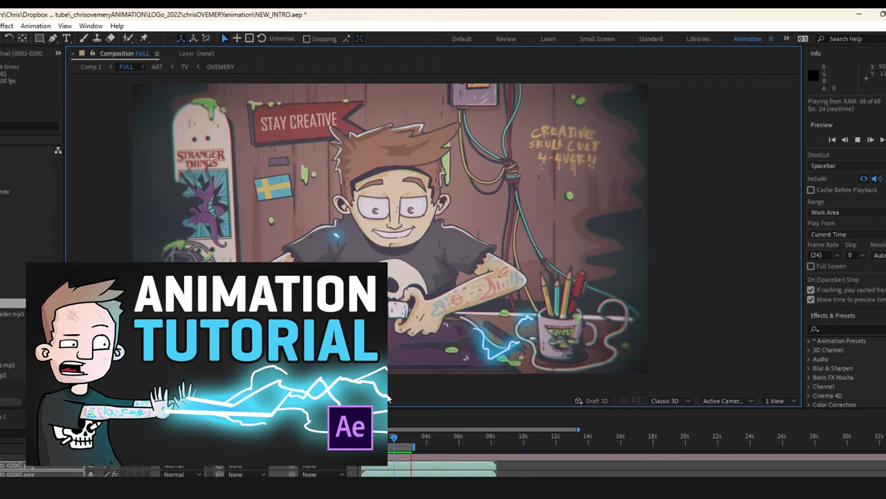
{"action": "key", "text": "space"}
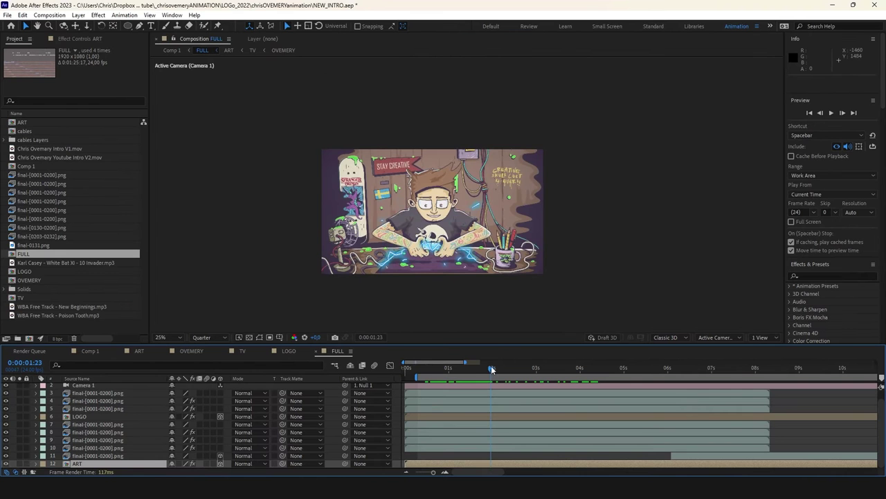
{"action": "left_click_drag", "start_coordinate": [490, 367], "coordinate": [708, 366]}
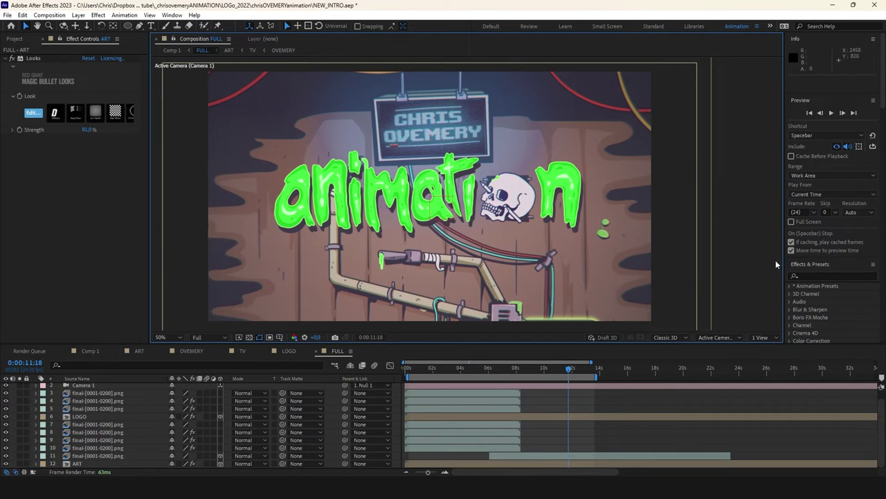
Step: Create a new dark gray solid layer in the FULL composition
{"action": "left_click", "coordinate": [78, 14]}
{"action": "mouse_move", "coordinate": [107, 27]}
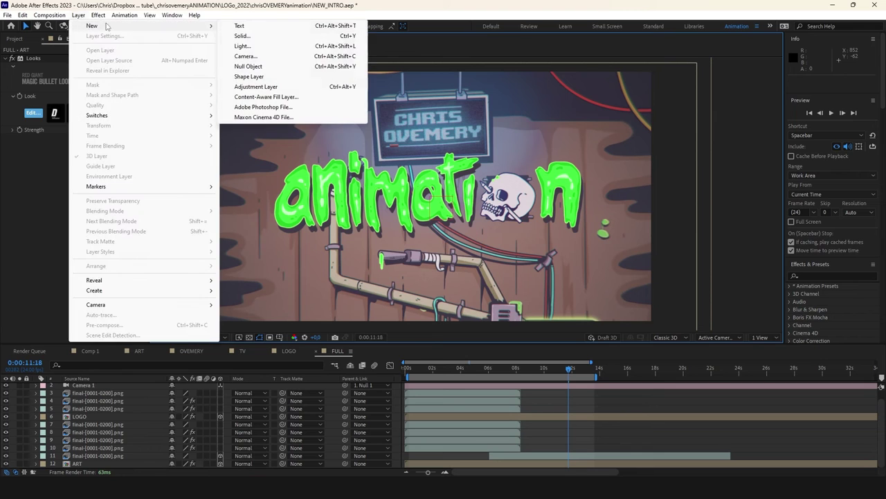
{"action": "left_click", "coordinate": [241, 35]}
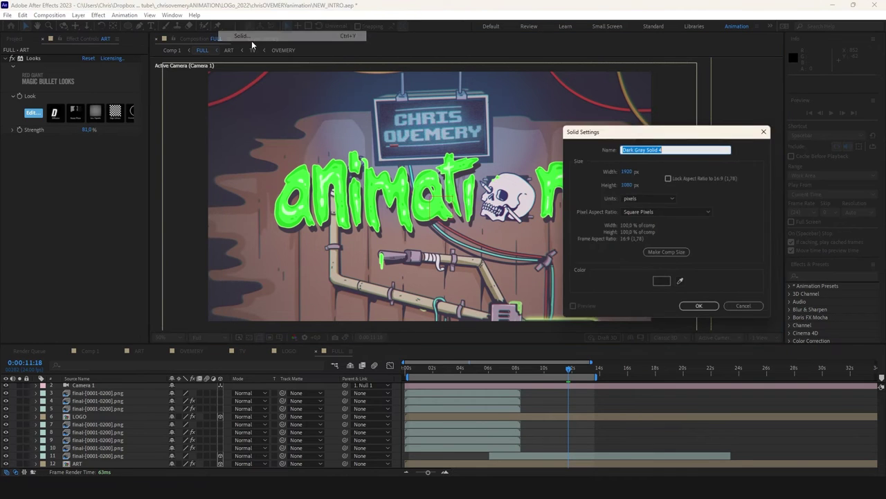
{"action": "left_click", "coordinate": [698, 308]}
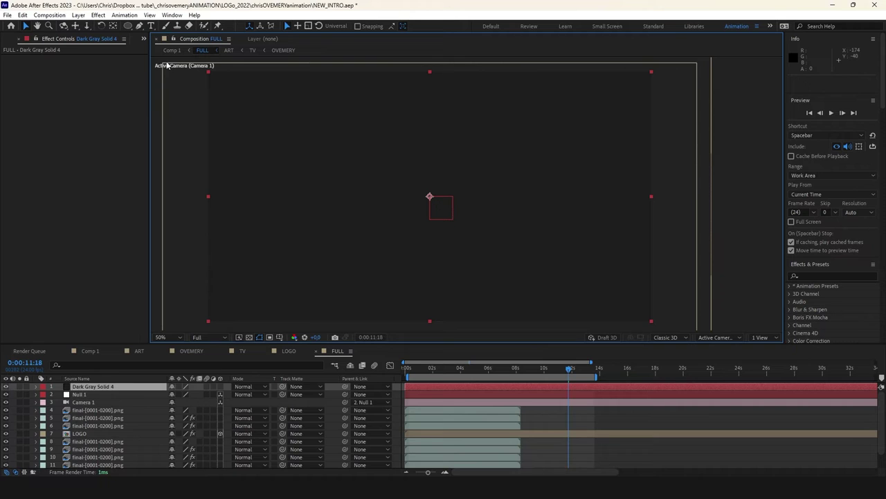
Step: Add an inverted ellipse mask feathered 163 px with adjusted expansion to form a vignette
{"action": "double_click", "coordinate": [128, 26]}
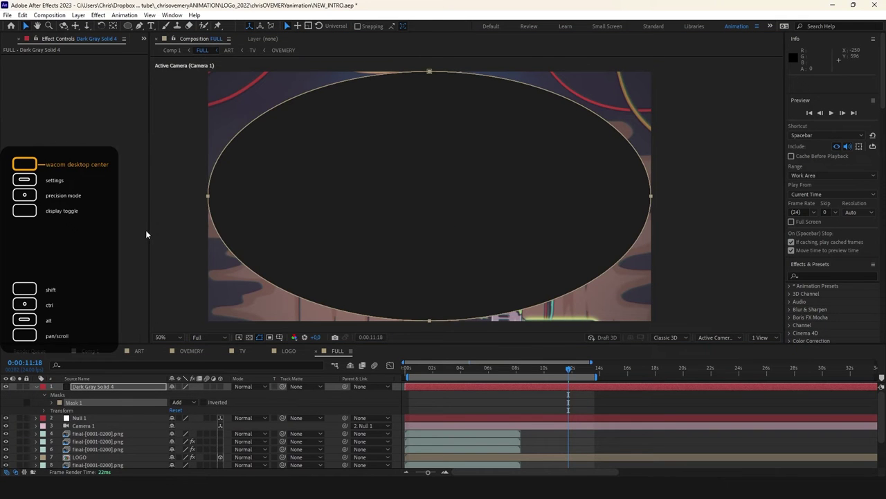
{"action": "left_click", "coordinate": [81, 403]}
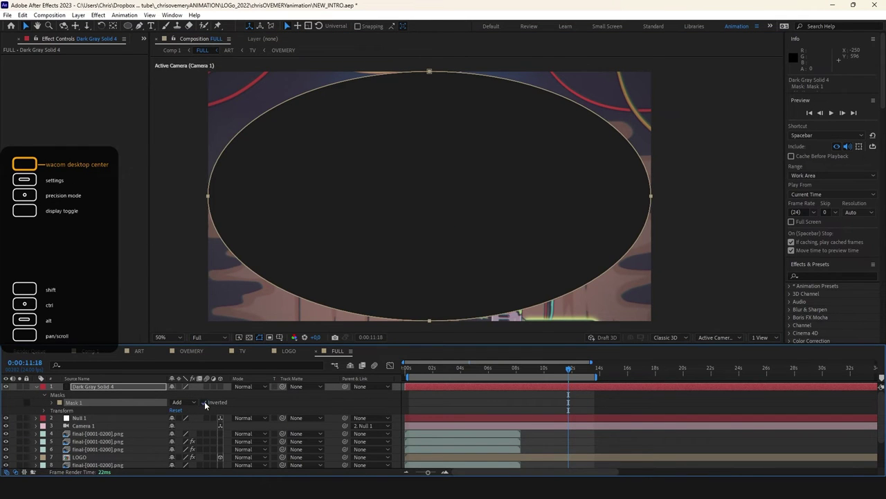
{"action": "left_click", "coordinate": [204, 404]}
{"action": "left_click", "coordinate": [49, 403]}
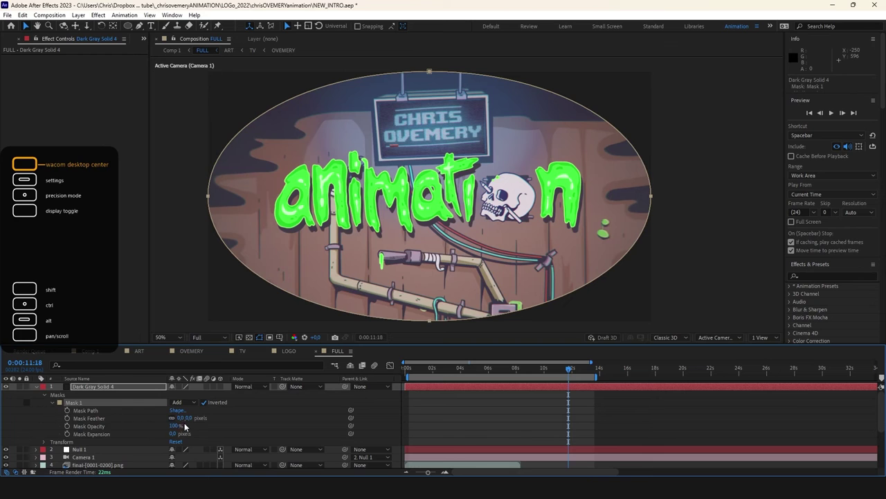
{"action": "left_click_drag", "start_coordinate": [184, 418], "coordinate": [270, 424]}
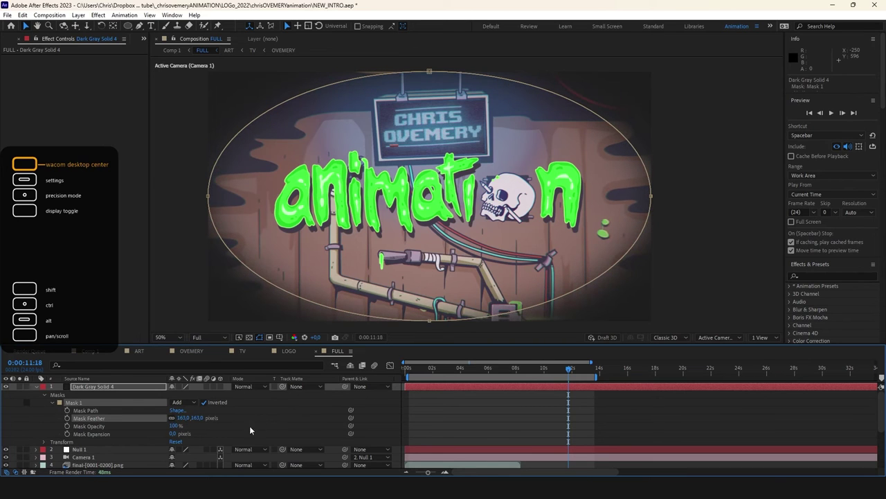
{"action": "left_click_drag", "start_coordinate": [175, 433], "coordinate": [232, 426]}
{"action": "left_click", "coordinate": [253, 385]}
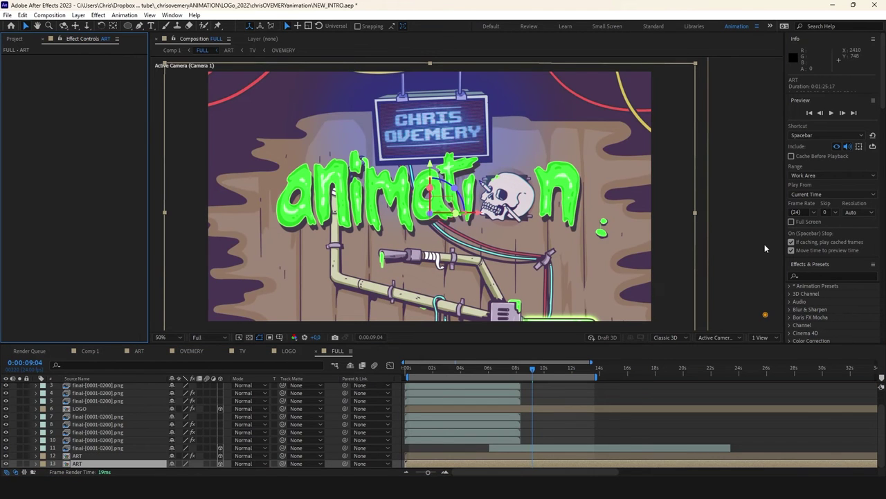
Step: Open the ART precomp and apply Gaussian Blur to its final-[0001-0200].png background layer
{"action": "left_click", "coordinate": [765, 245]}
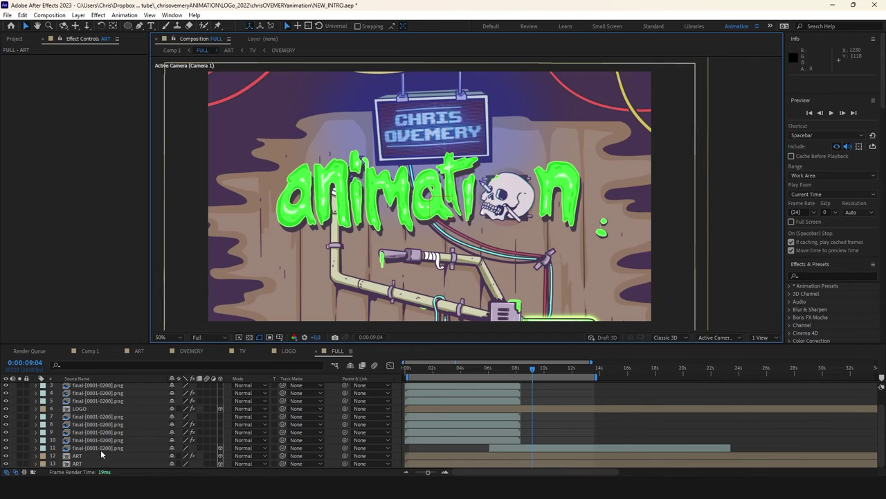
{"action": "left_click", "coordinate": [82, 463]}
{"action": "double_click", "coordinate": [83, 463]}
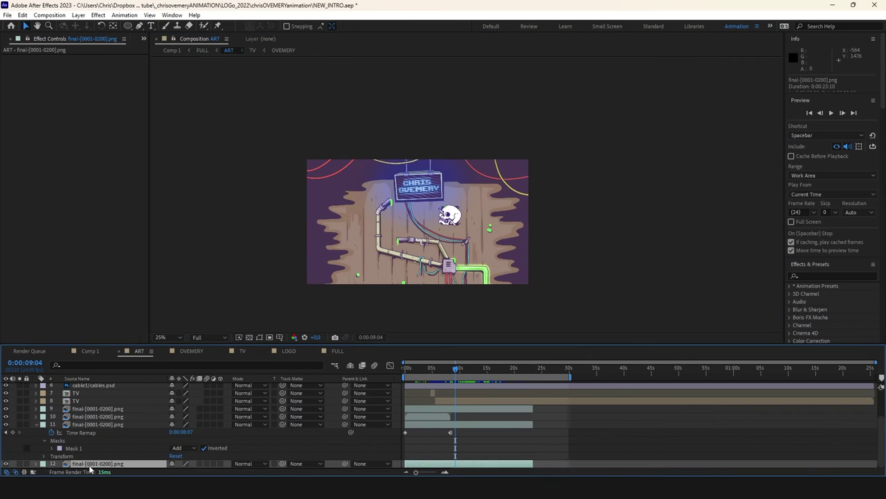
{"action": "left_click", "coordinate": [86, 15]}
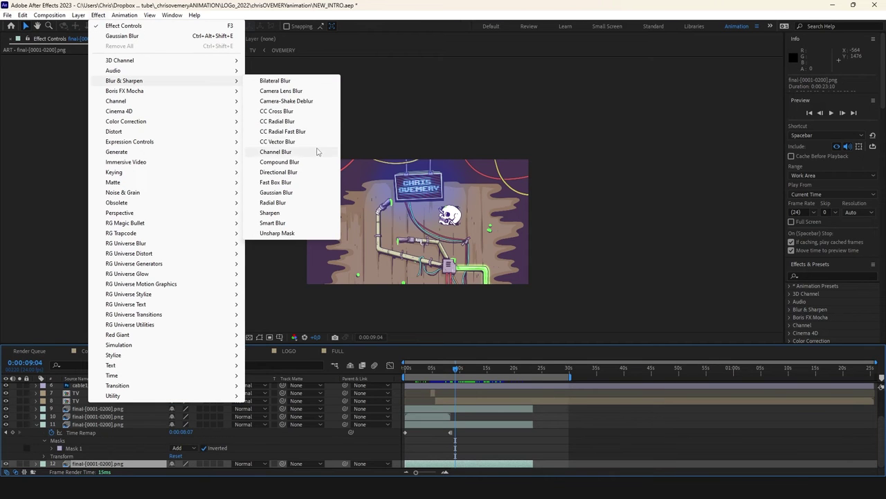
{"action": "left_click", "coordinate": [273, 193]}
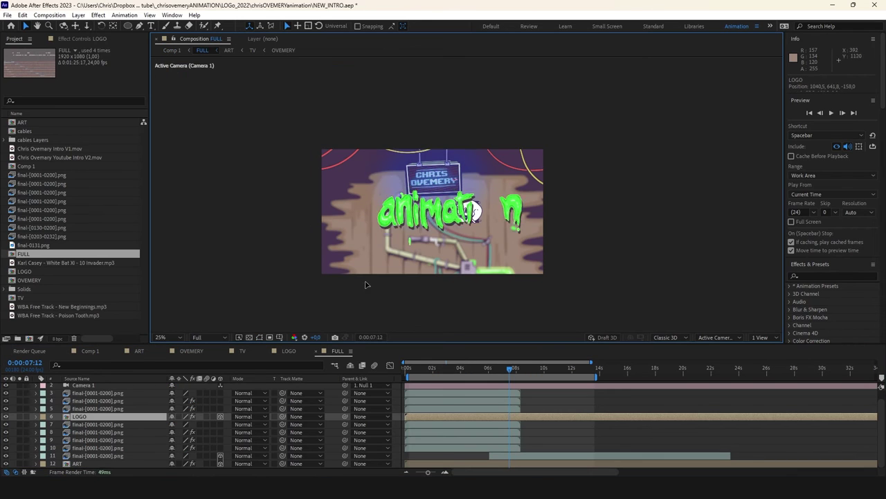
{"action": "double_click", "coordinate": [67, 460]}
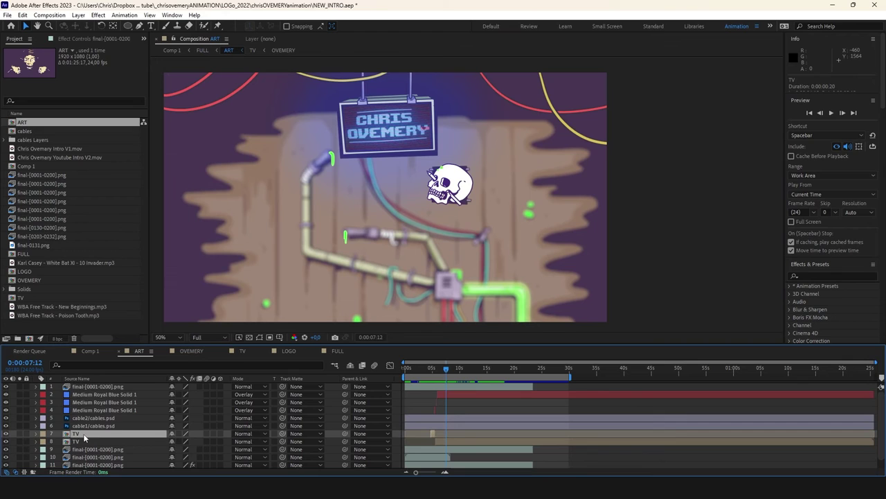
{"action": "left_click", "coordinate": [377, 131]}
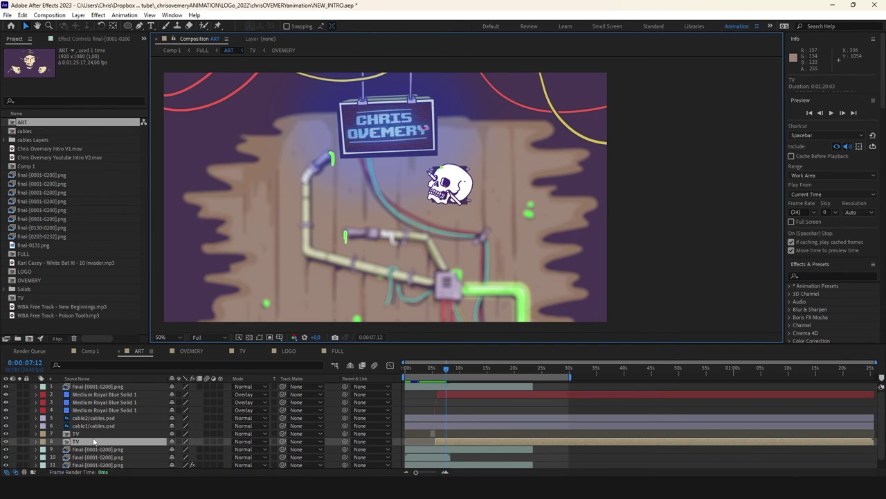
{"action": "left_click_drag", "start_coordinate": [377, 131], "coordinate": [374, 154]}
{"action": "key", "text": "ctrl+z"}
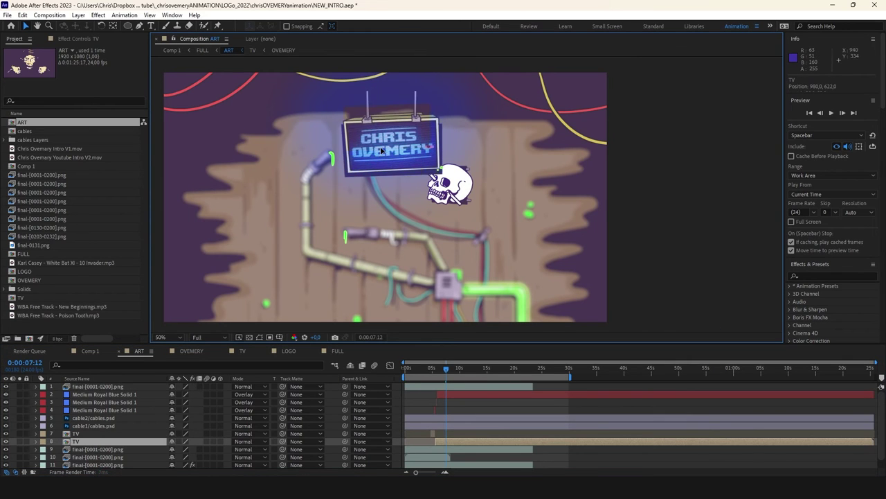
Step: At 0:00:03:03, select the character artwork frame layer and shift it slightly
{"action": "scroll", "coordinate": [132, 461], "scroll_direction": "down", "scroll_amount": 1}
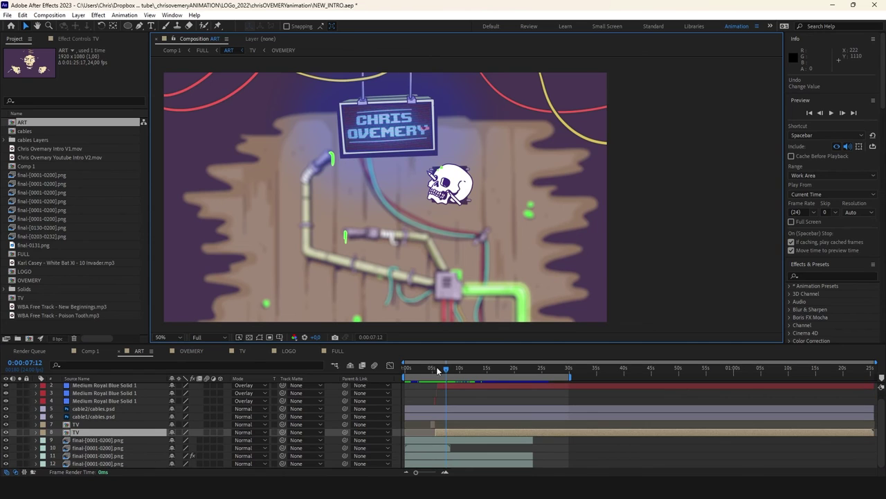
{"action": "left_click_drag", "start_coordinate": [437, 370], "coordinate": [423, 376]}
{"action": "left_click", "coordinate": [113, 455]}
{"action": "left_click", "coordinate": [114, 448]}
{"action": "left_click", "coordinate": [115, 441]}
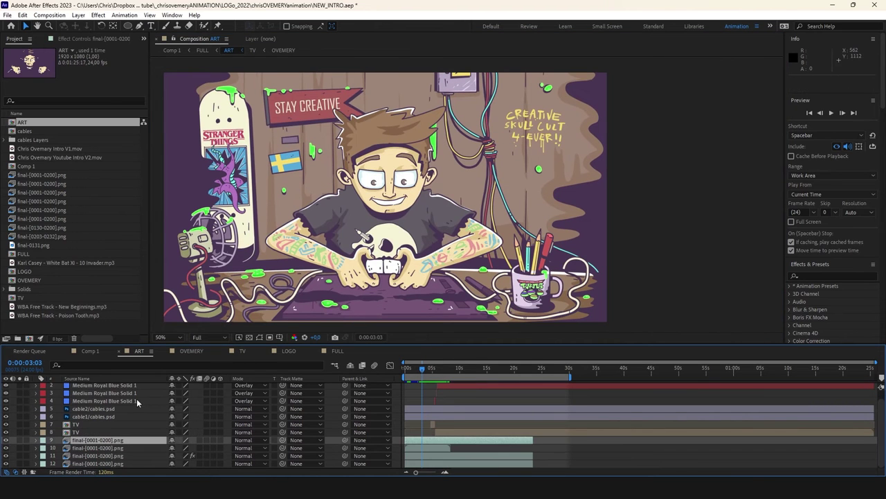
{"action": "left_click_drag", "start_coordinate": [339, 235], "coordinate": [345, 253]}
{"action": "left_click", "coordinate": [386, 221]}
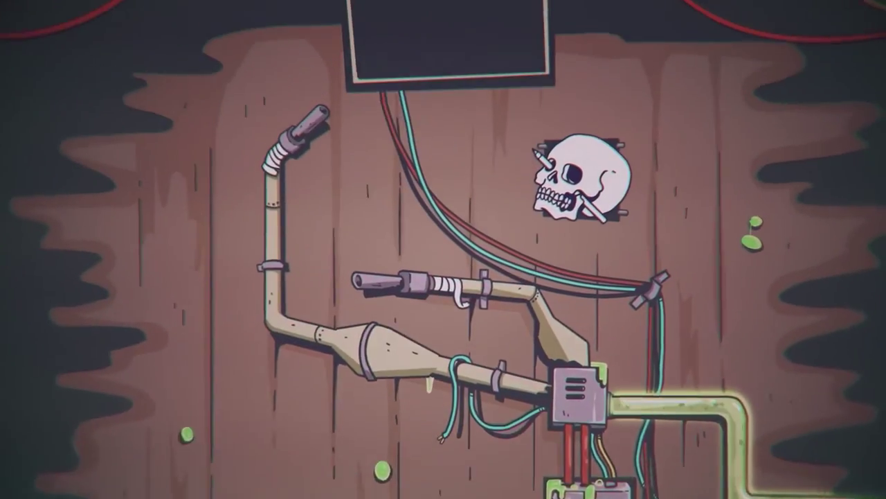